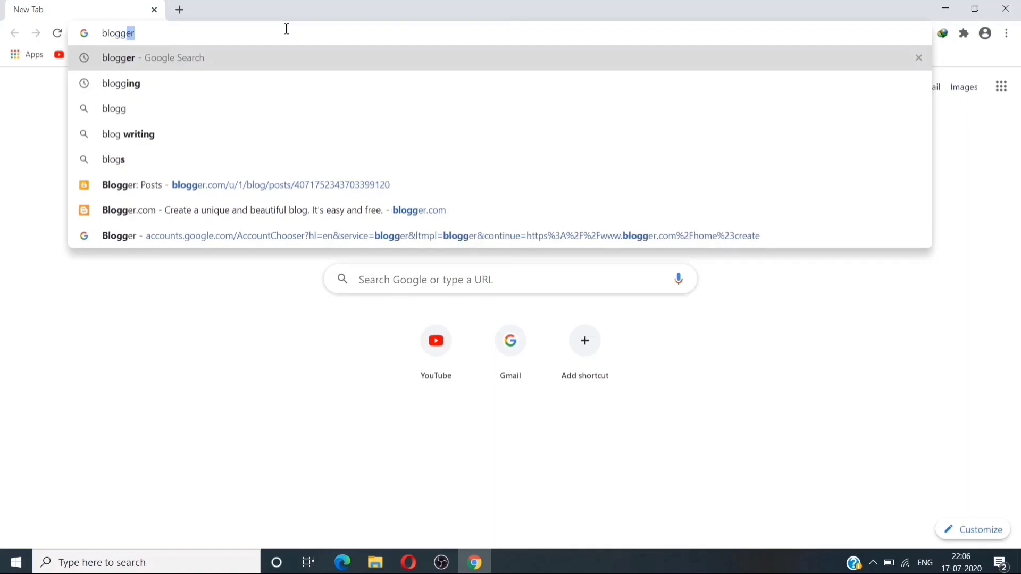
Search Google for blogger and open the Blogger.com result.
key("Return")
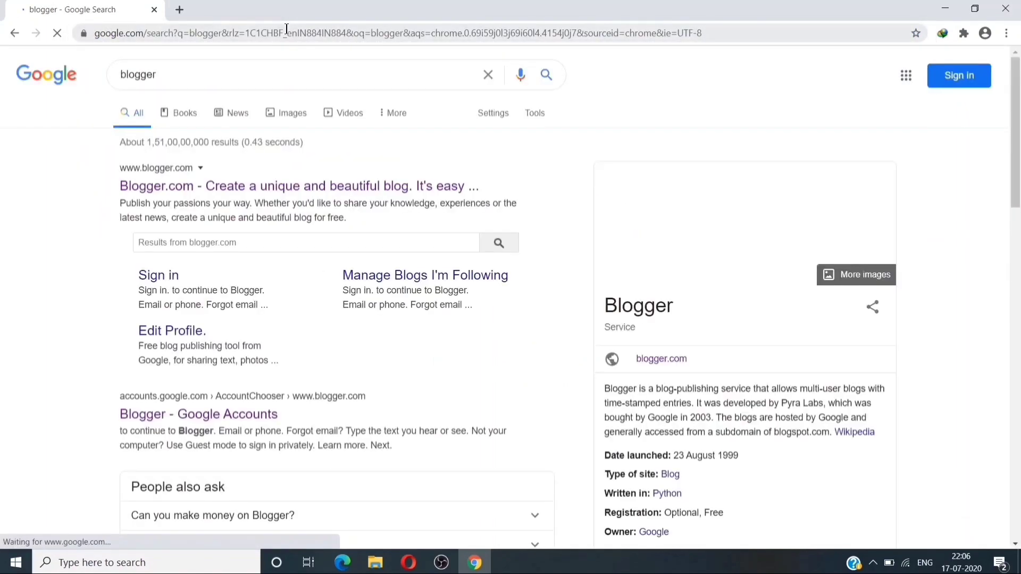
left_click(222, 197)
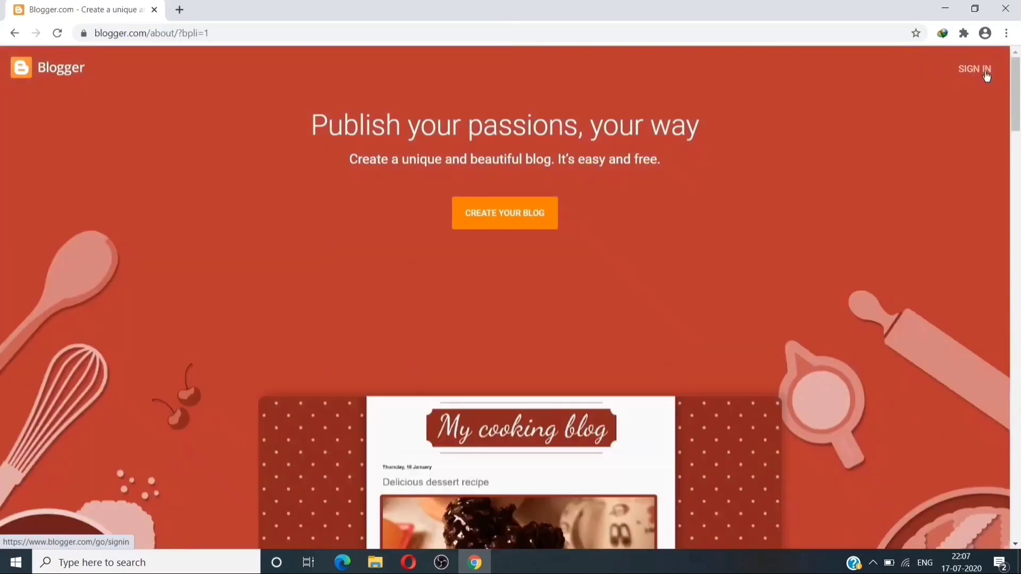
Sign in to Blogger with the Google account email and password, keeping the current recovery settings.
left_click(986, 74)
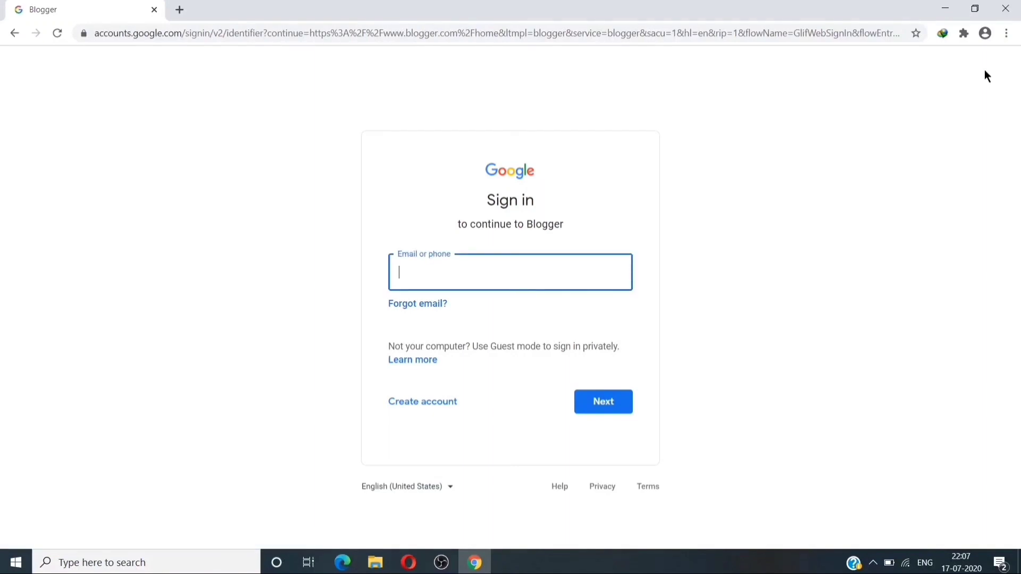
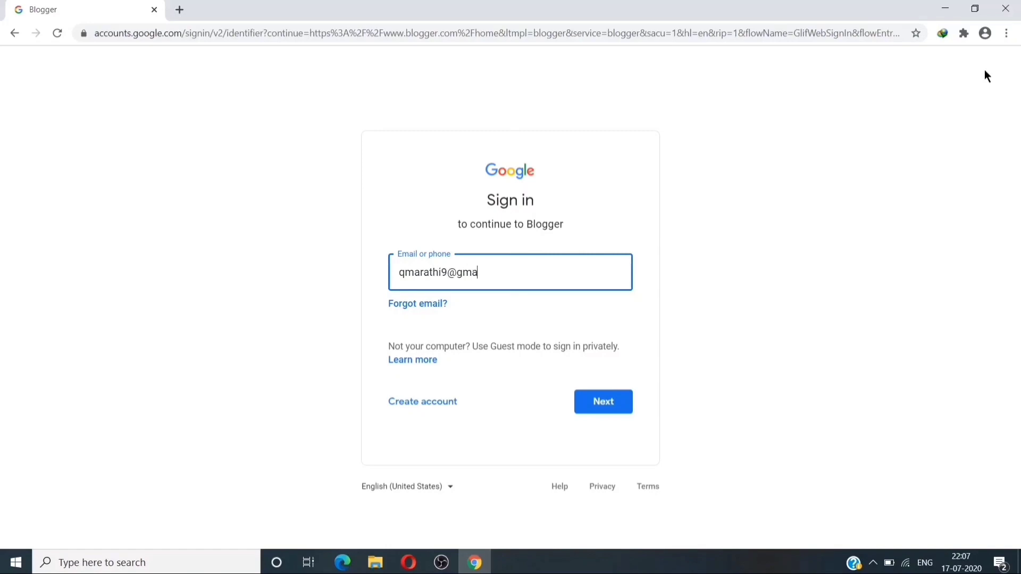
left_click(620, 410)
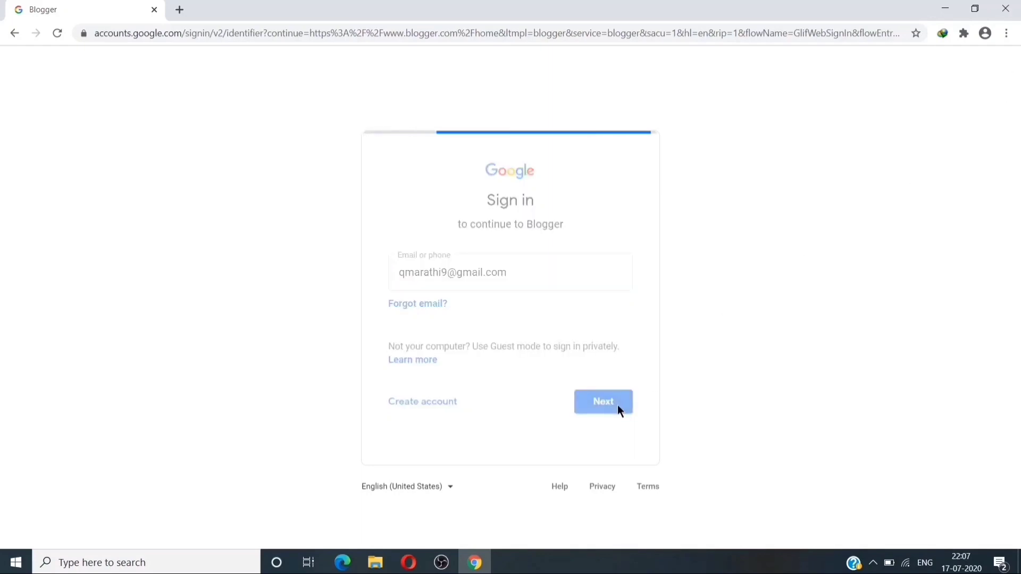
type("••••••••")
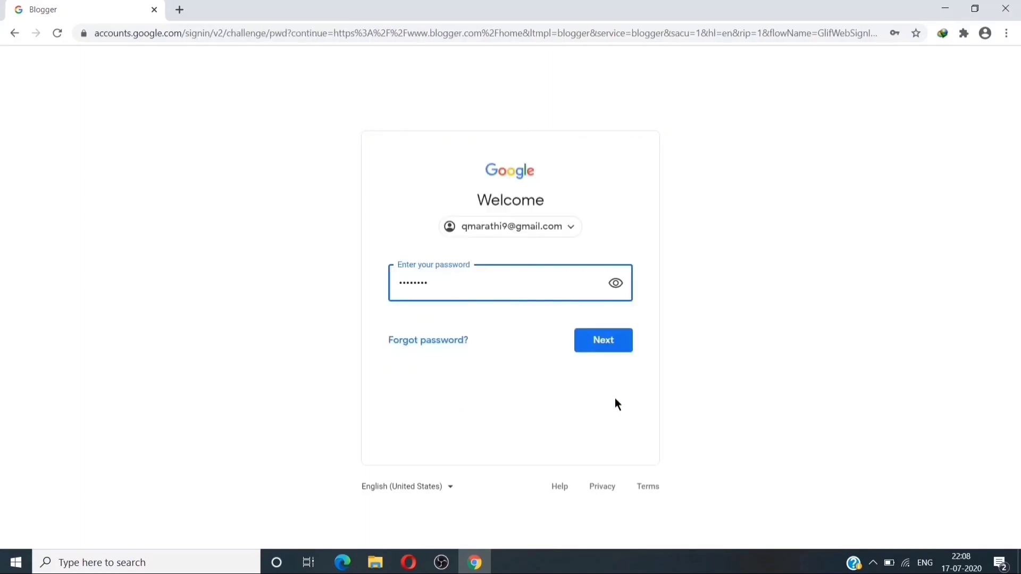
type("•••")
left_click(603, 345)
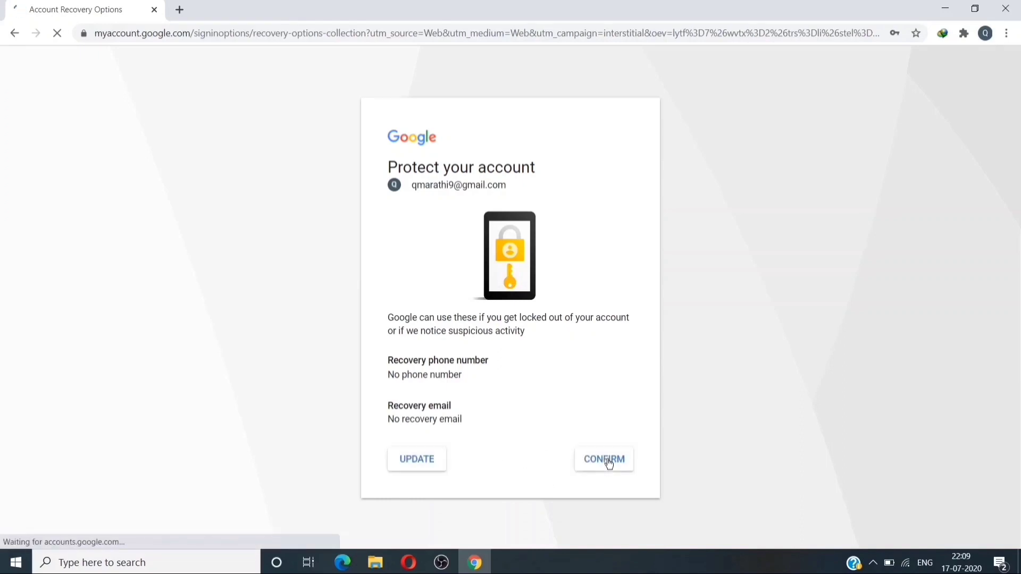
left_click(609, 461)
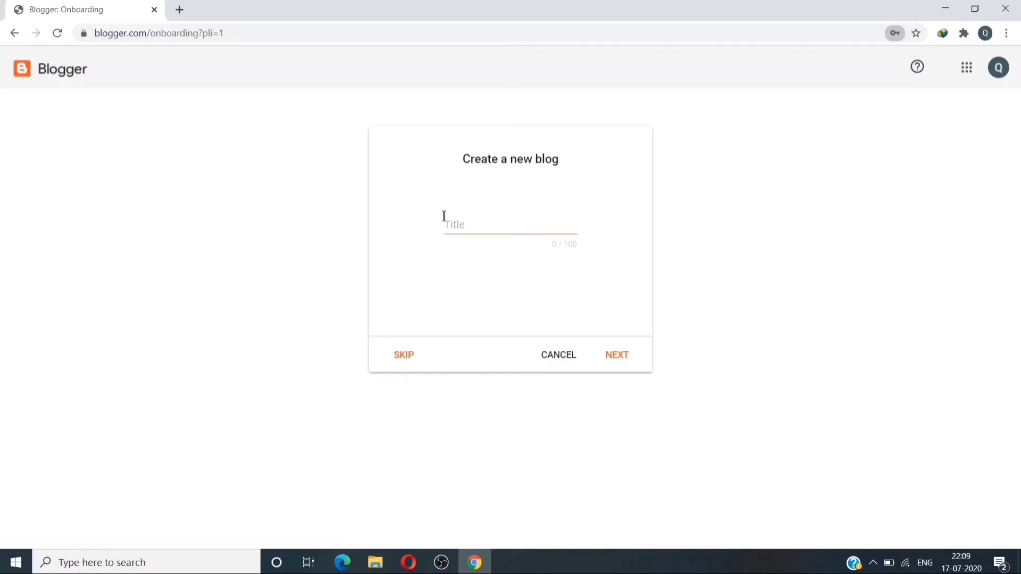
Title the new blog TRAVEL, declining Chrome's offer to save the password.
left_click(480, 223)
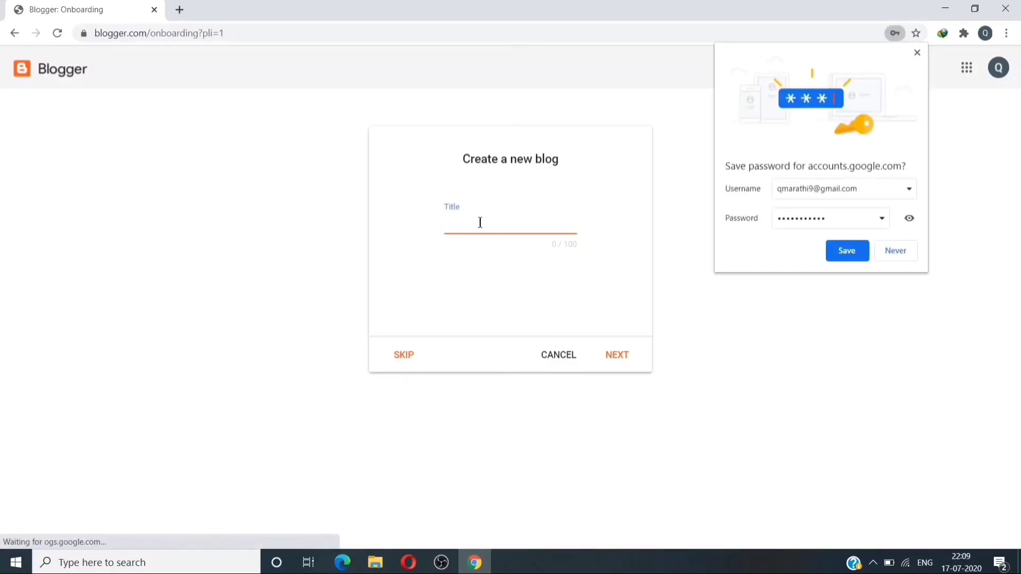
left_click(885, 251)
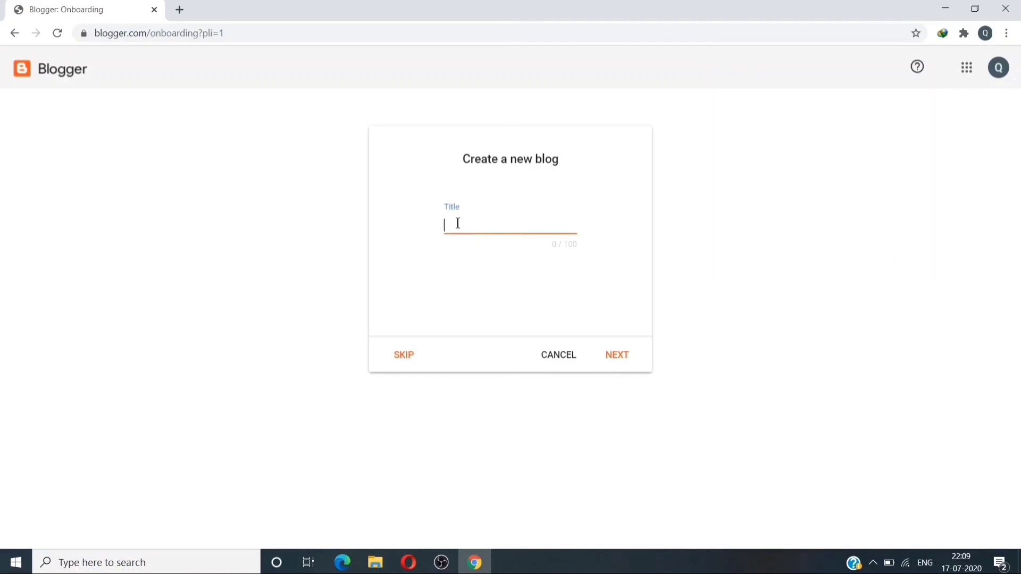
type("TRAVEL")
left_click(614, 361)
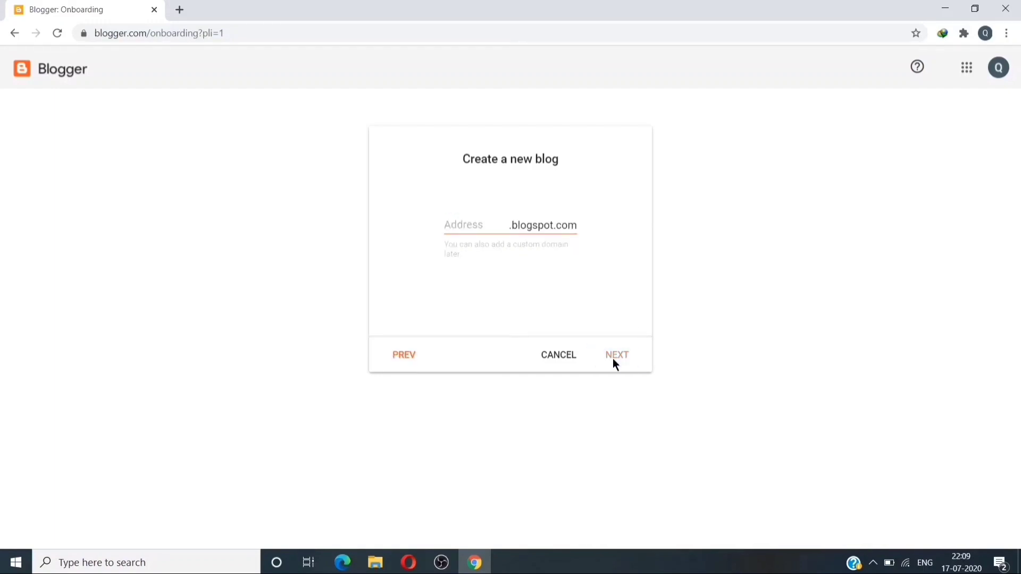
Set the blog address to quickmarathi9.blogspot.com, replacing the invalid QUICK entry.
left_click(478, 219)
type("QU")
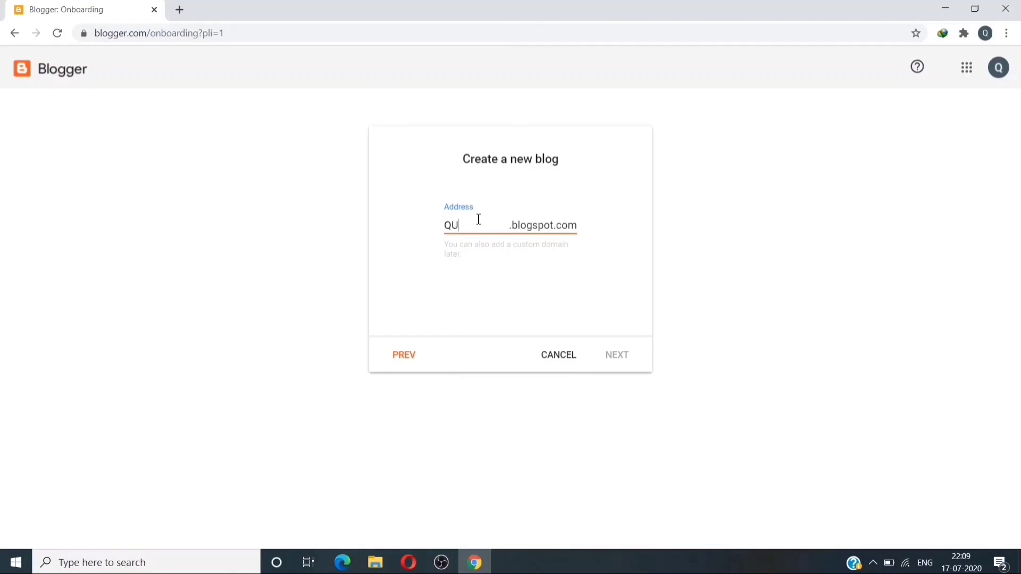
type("ICK")
key("BackSpace")
key("BackSpace")
key("BackSpace")
key("BackSpace")
key("BackSpace")
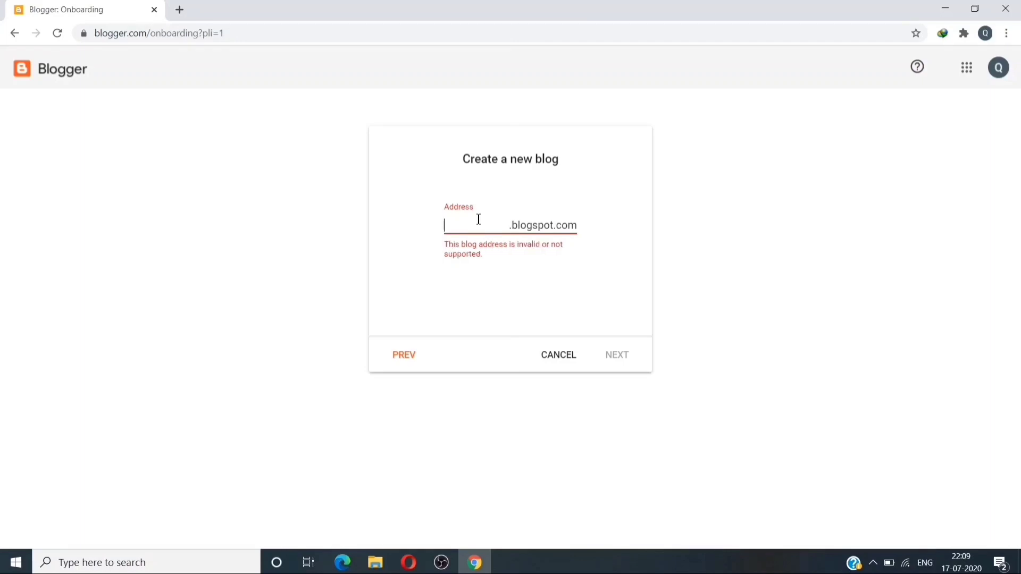
type("quic")
type("kmara")
type("thi")
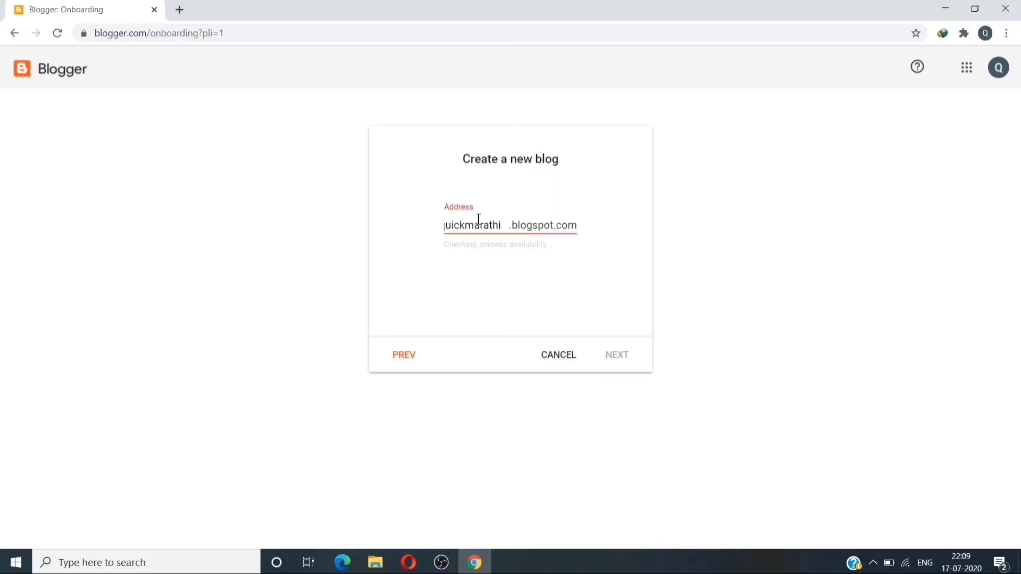
type("9")
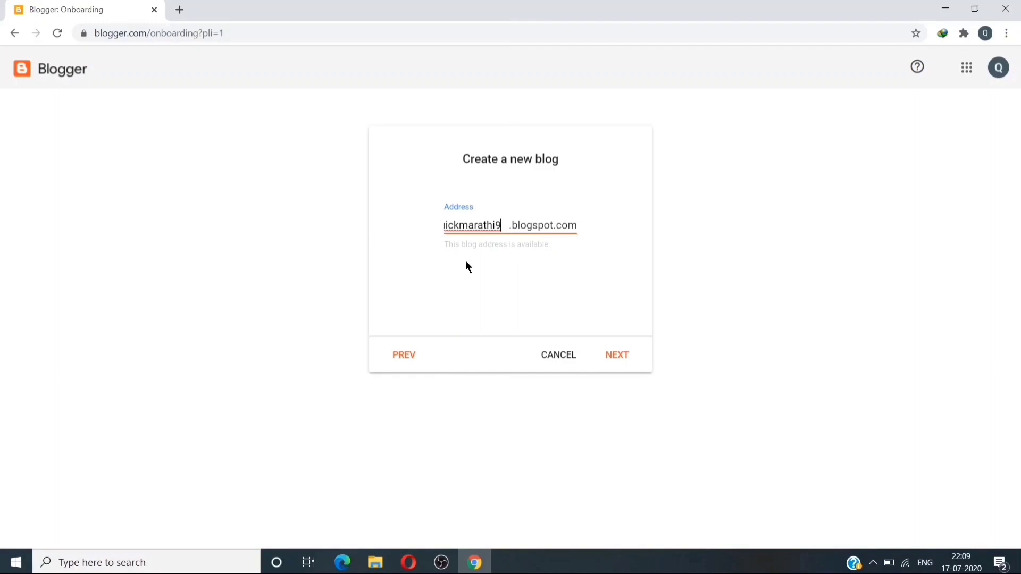
left_click(617, 360)
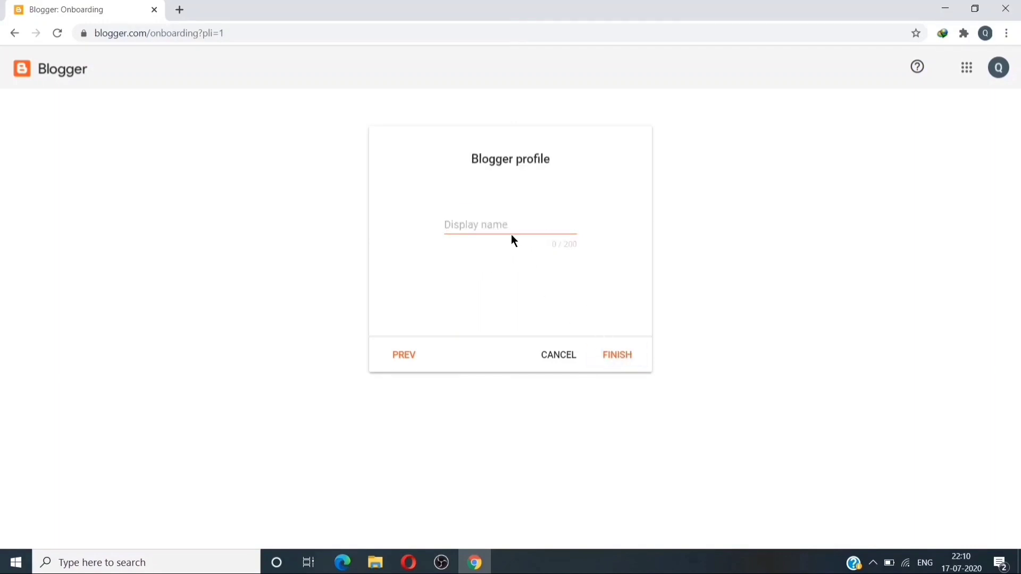
Enter XYZ as the profile display name and finish creating the blog.
left_click(499, 223)
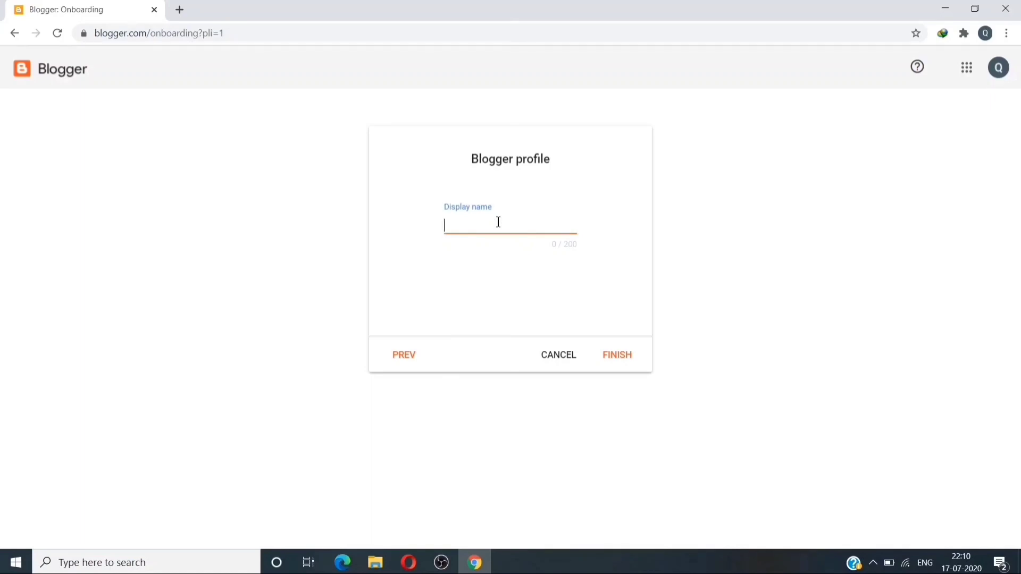
type("XYZ")
left_click(613, 356)
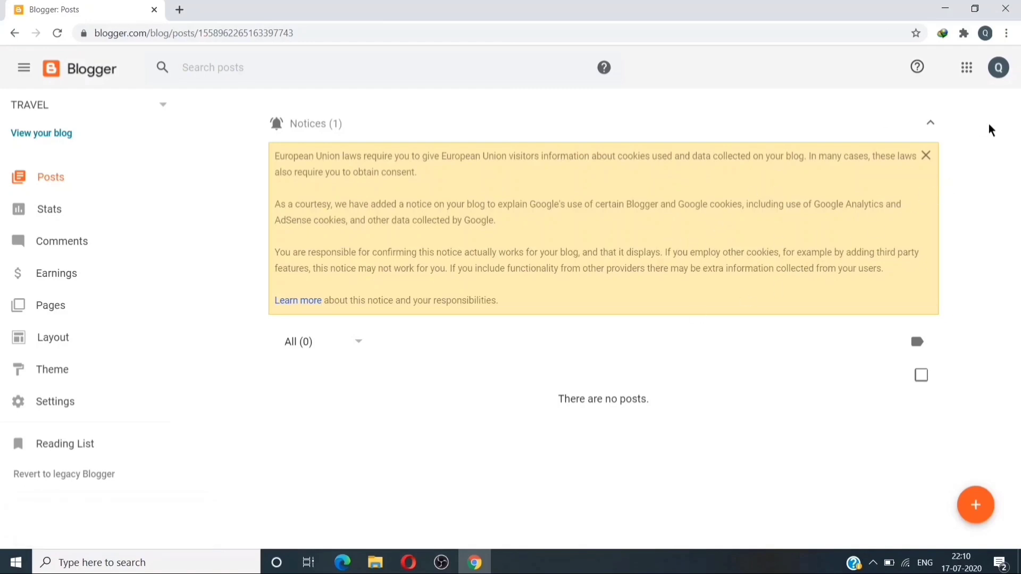
Dismiss the cookie notice, then view the blog's Stats and Comments pages.
left_click(926, 156)
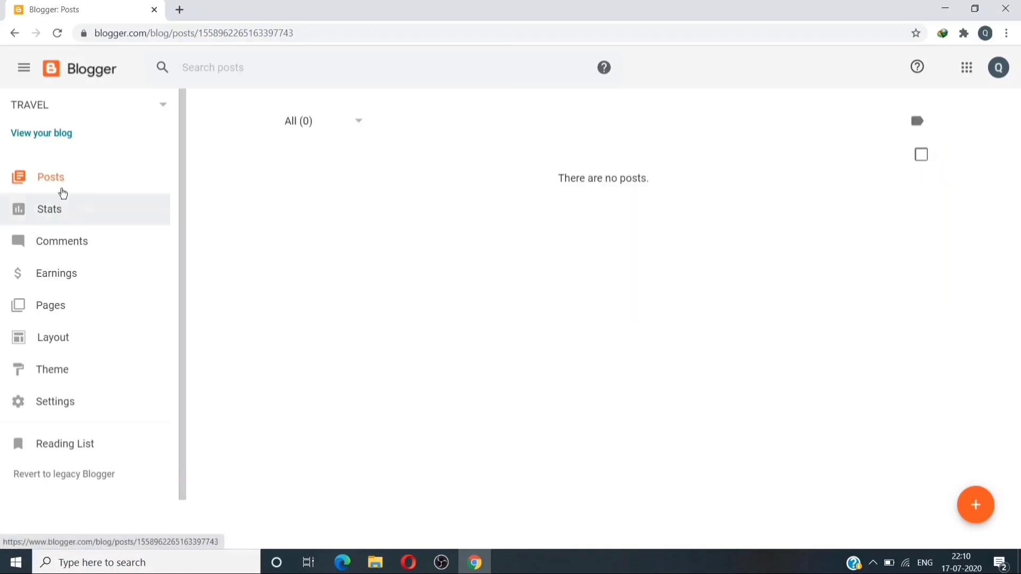
left_click(59, 209)
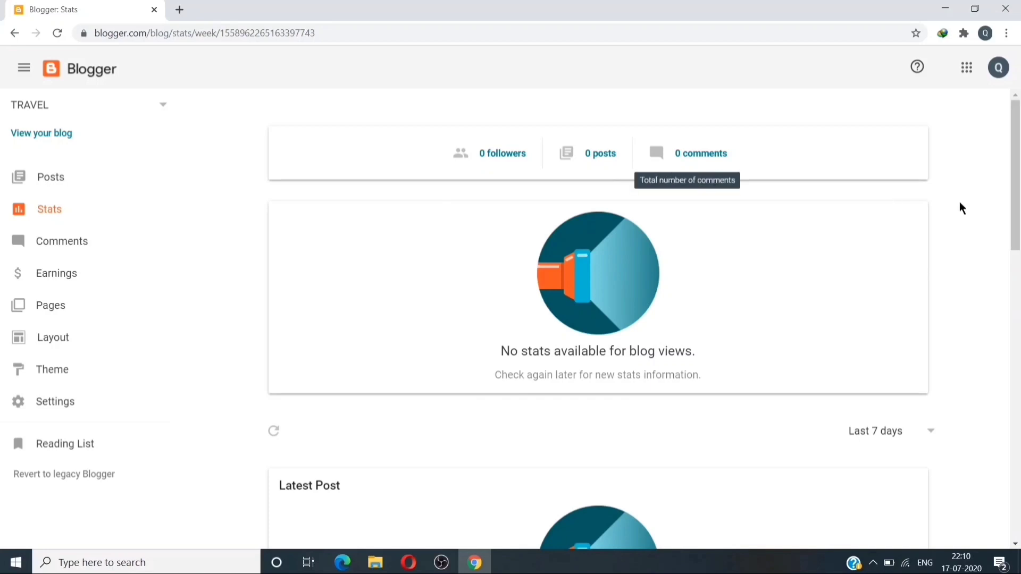
left_click_drag(1018, 192, 998, 217)
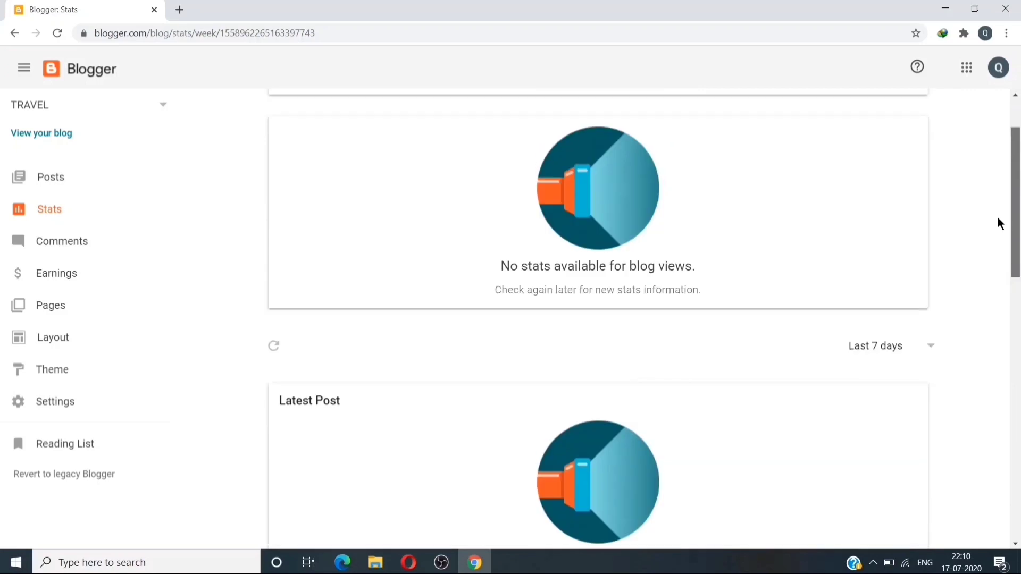
left_click(82, 239)
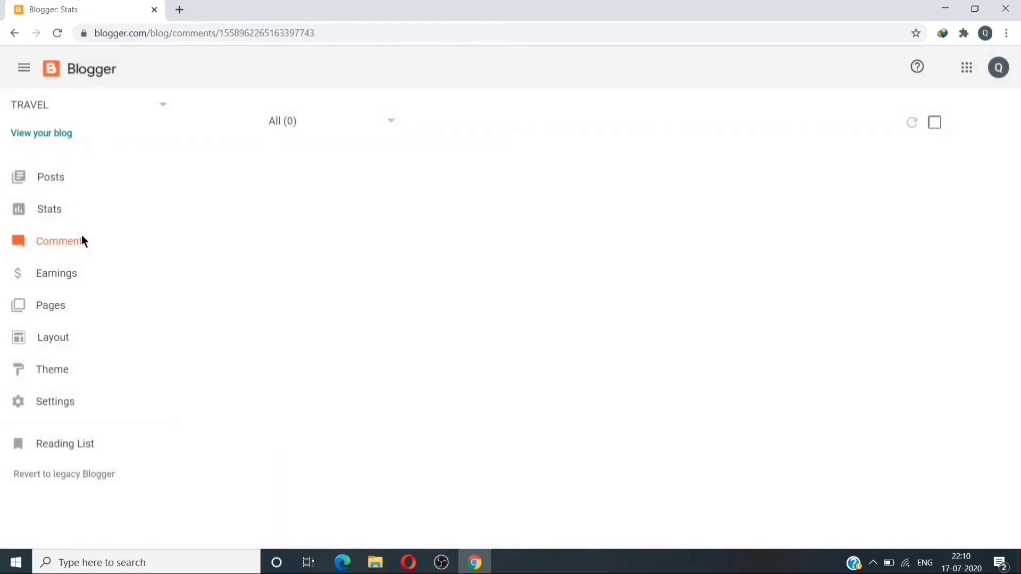
Visit Earnings, decline the Google Domains offer, and view the empty Pages list.
left_click(61, 279)
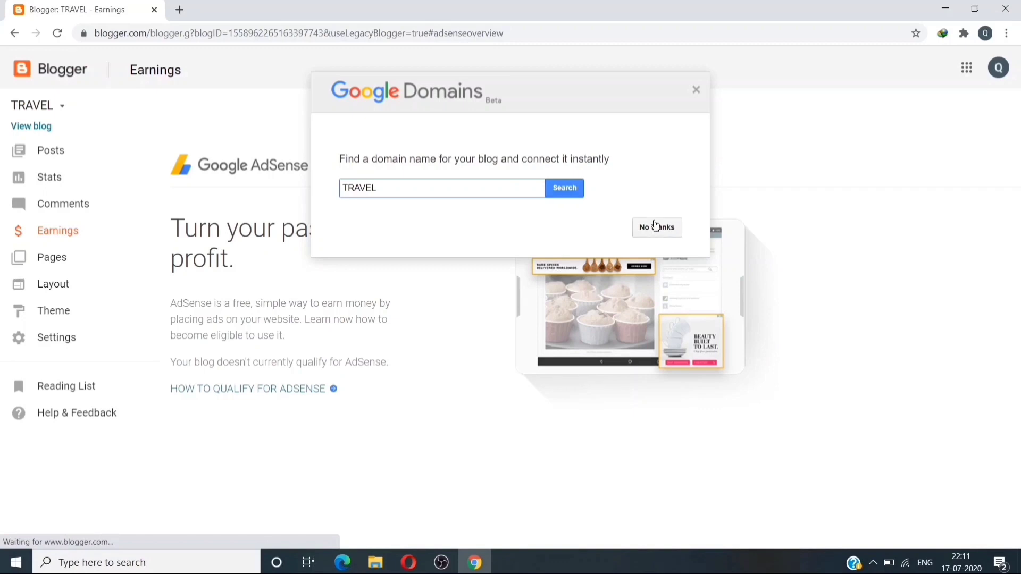
left_click(656, 226)
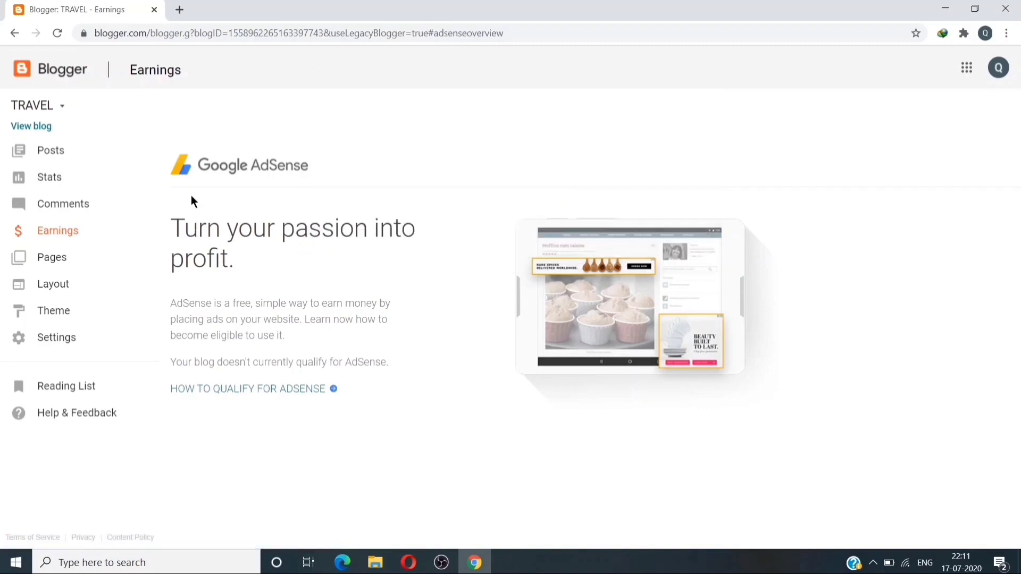
left_click(65, 261)
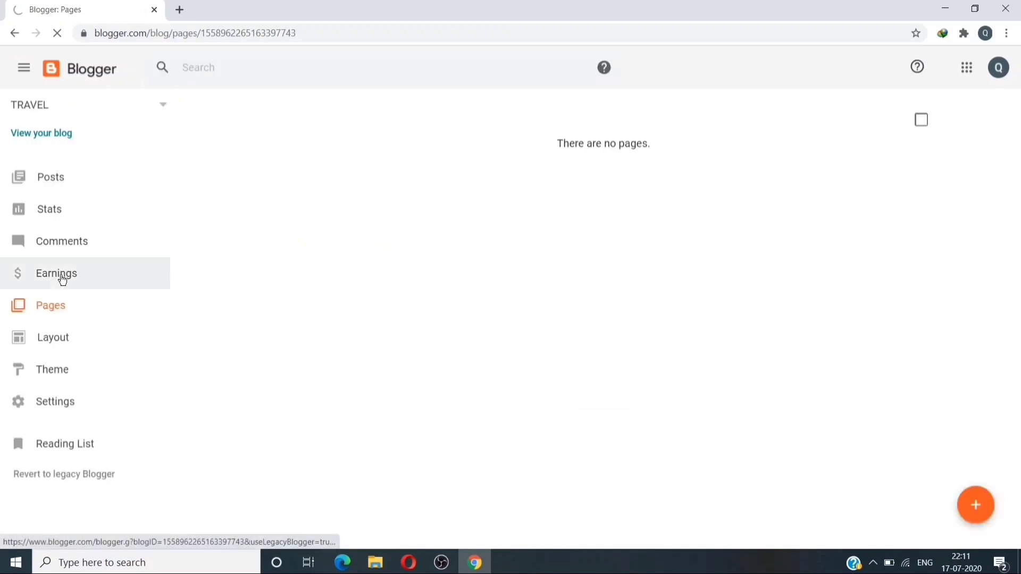
Go back to the Earnings page showing the AdSense eligibility notice.
left_click(54, 346)
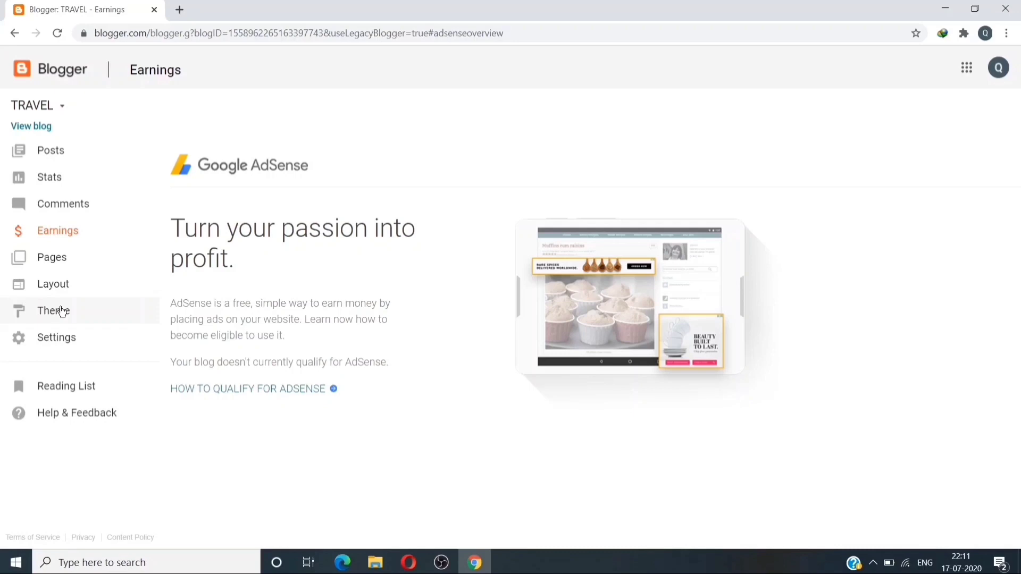
Bring up the Theme gallery with Bold, Dark, Deep and Literate variants.
left_click(62, 312)
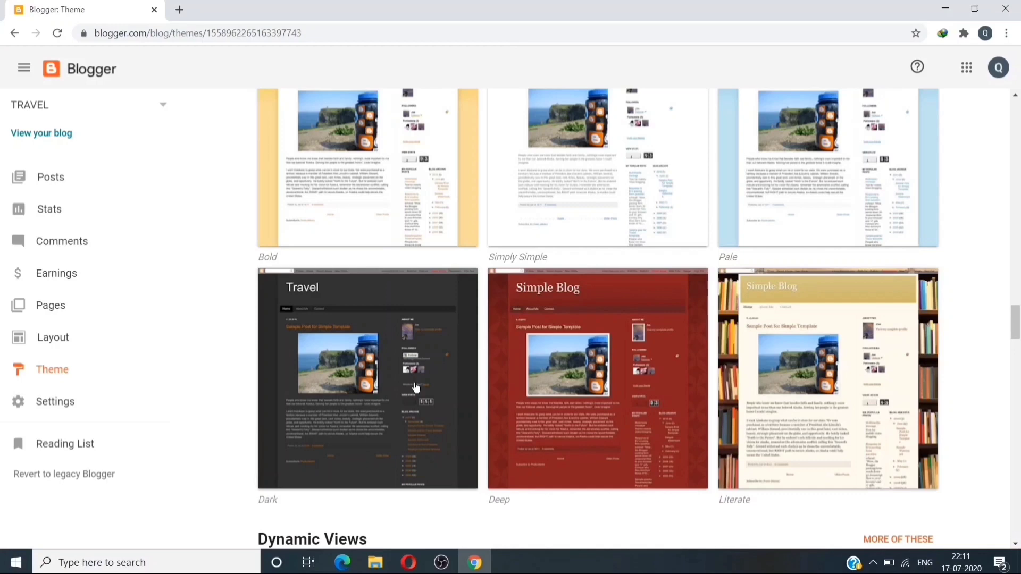
Apply the Simple Bold theme, accepting the gadget warning, then return to the Posts list.
left_click(416, 388)
left_click(417, 522)
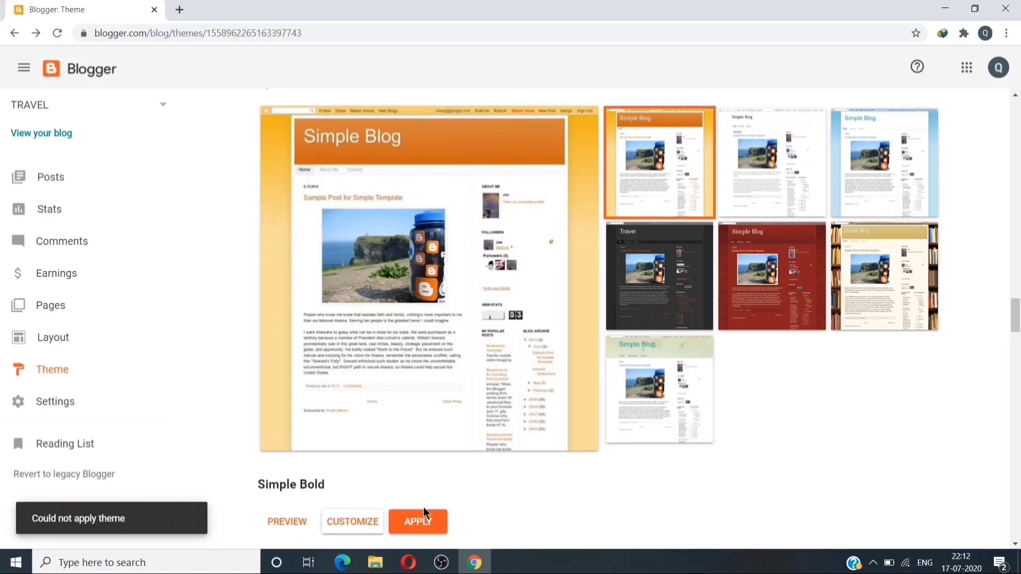
left_click(424, 510)
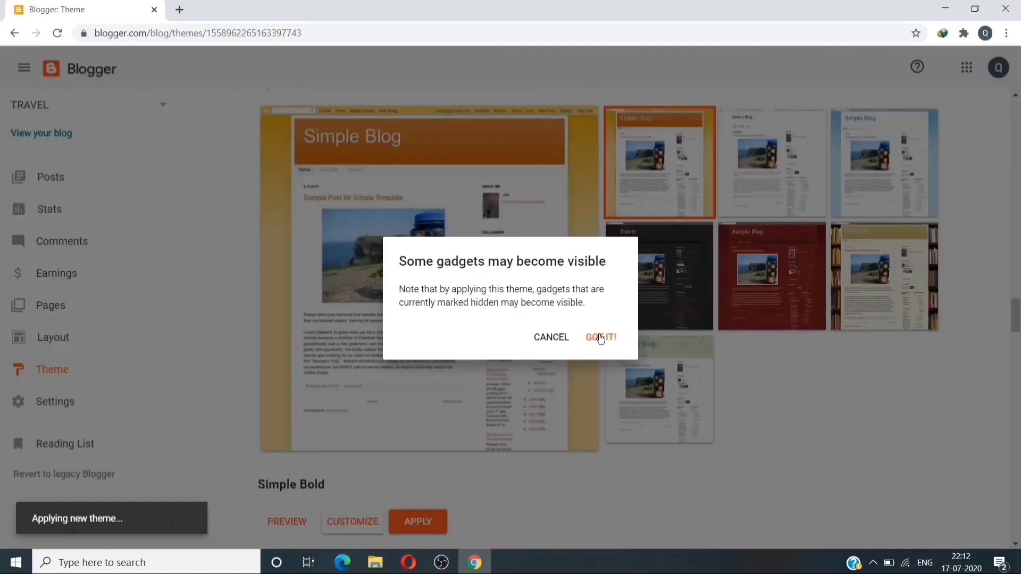
left_click(600, 338)
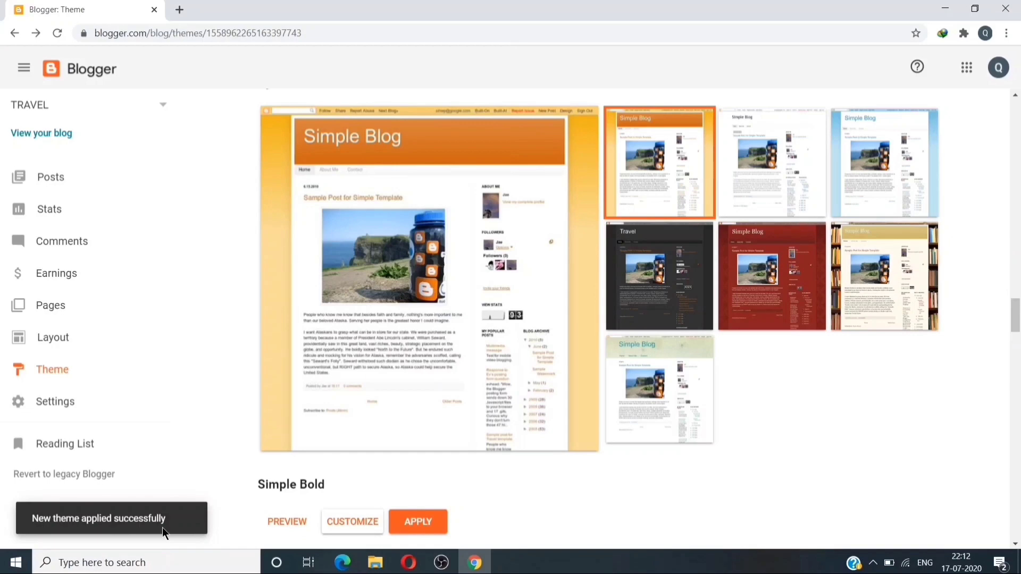
left_click(68, 177)
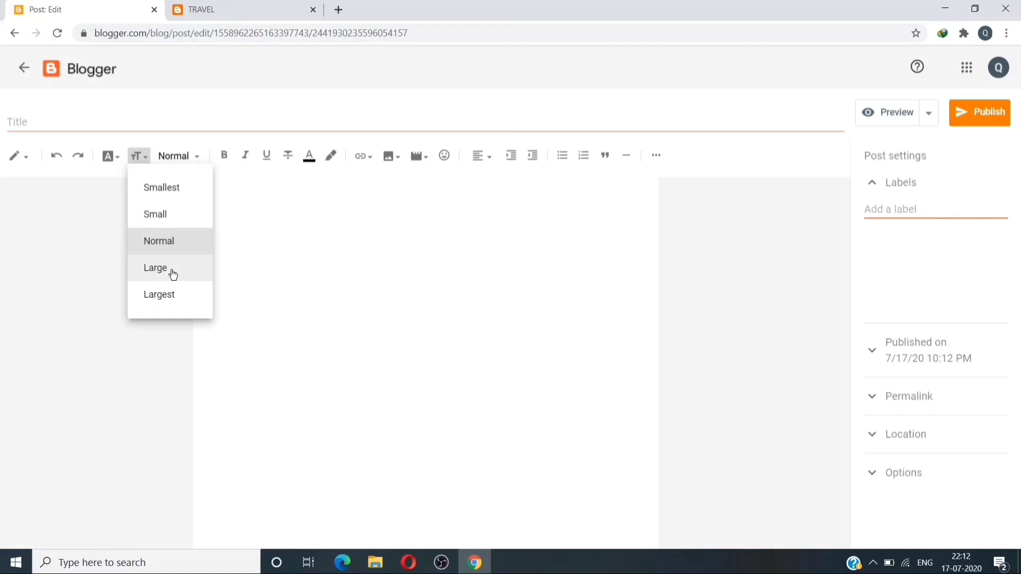
Publish a new untitled post reading TRAVEL in Large text size.
left_click(173, 275)
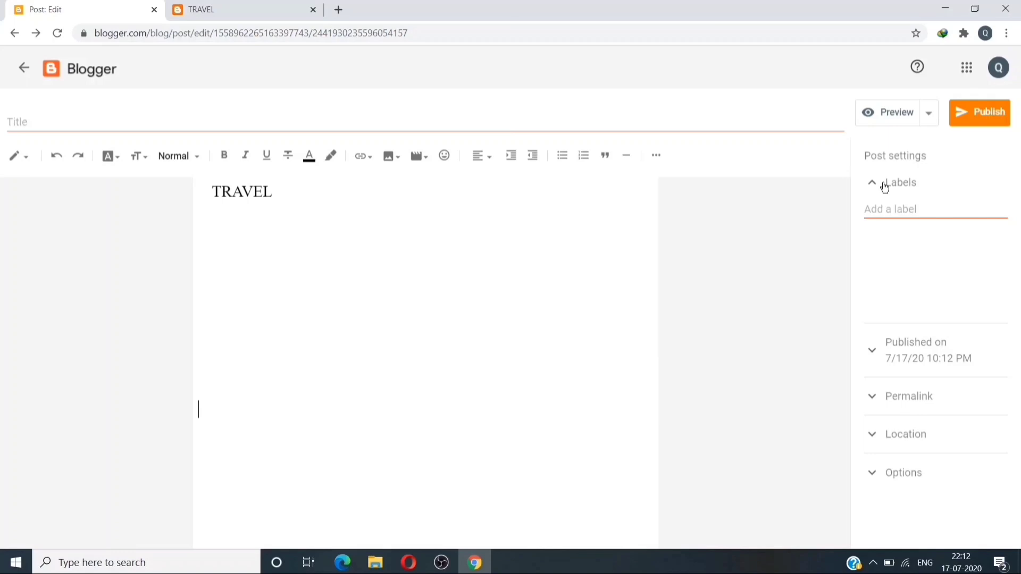
left_click(886, 184)
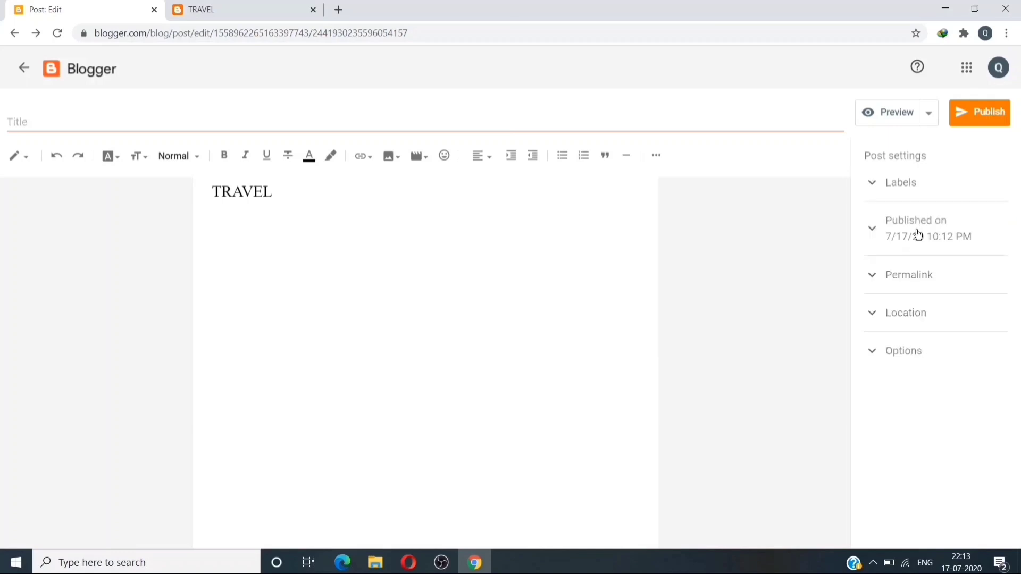
left_click(973, 112)
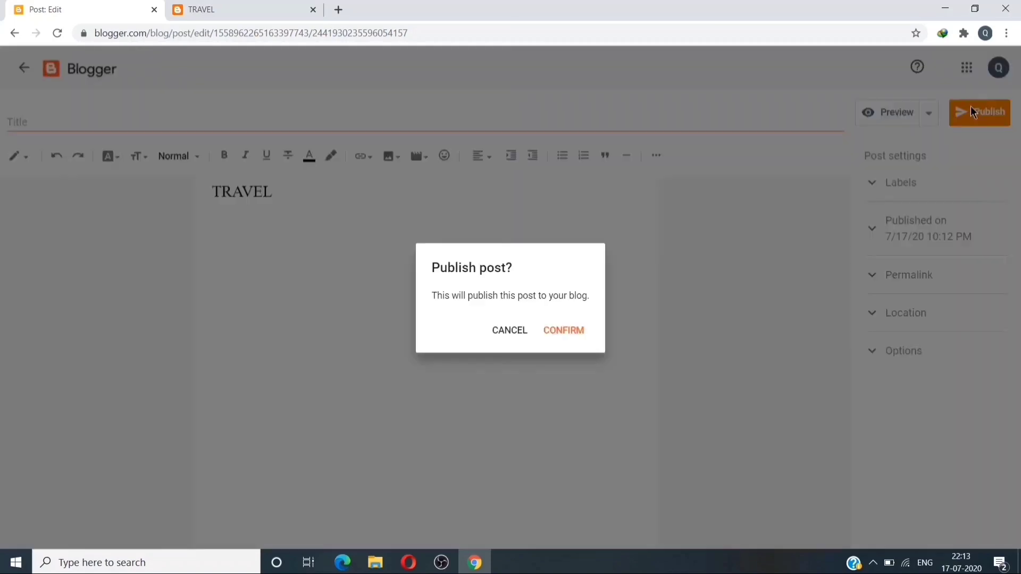
left_click(568, 330)
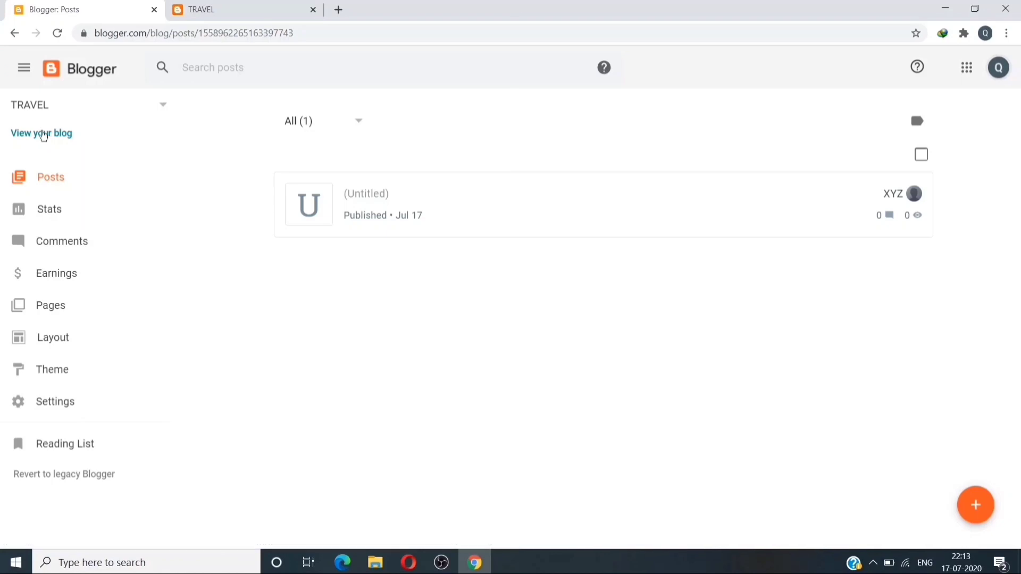
View the TRAVEL post on the live blog, select its web address, then go to Design.
left_click(45, 134)
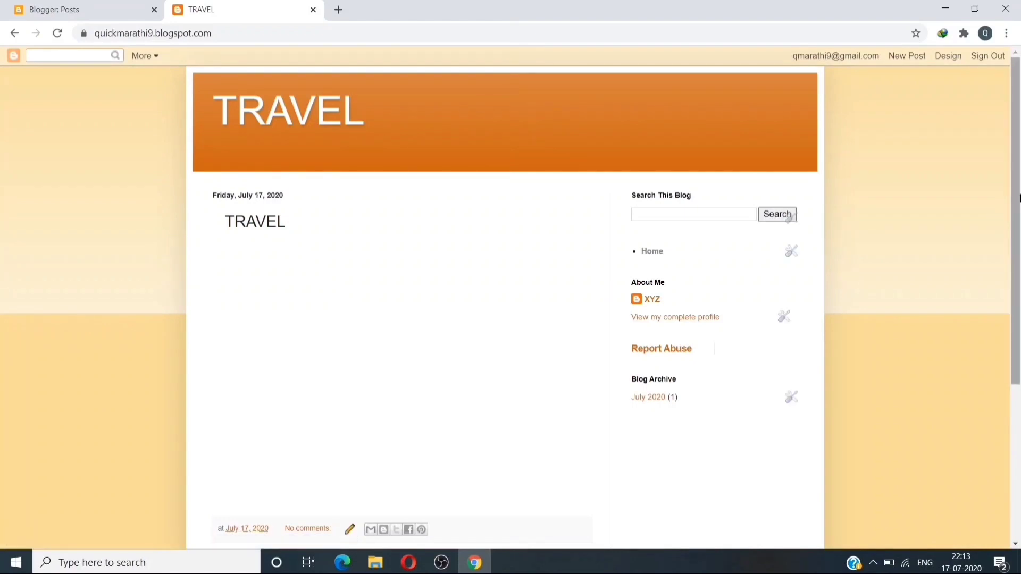
scroll(1013, 213, "down", 1)
scroll(511, 298, "down", 5)
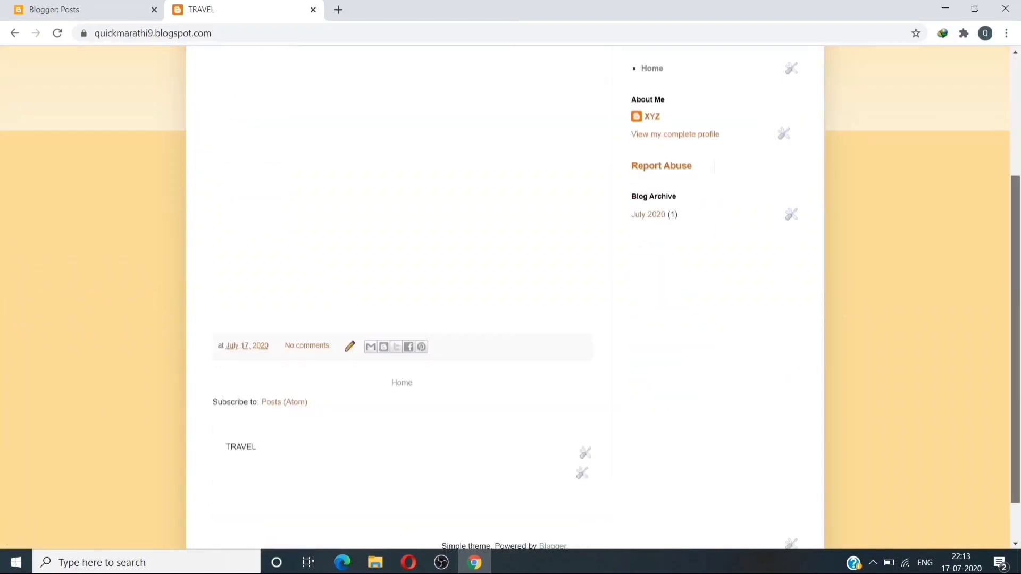
scroll(1016, 231, "up", 6)
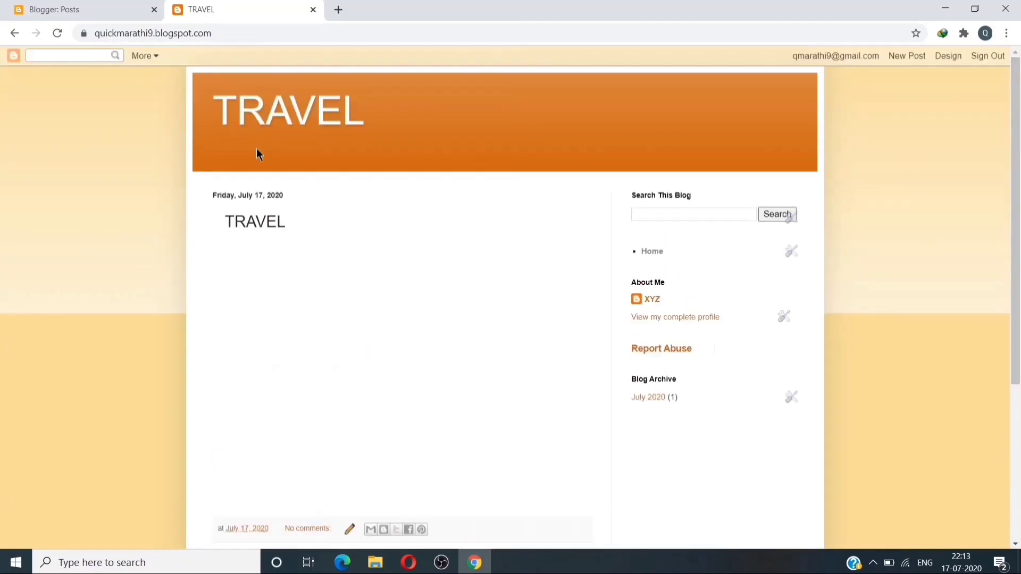
left_click_drag(95, 33, 217, 29)
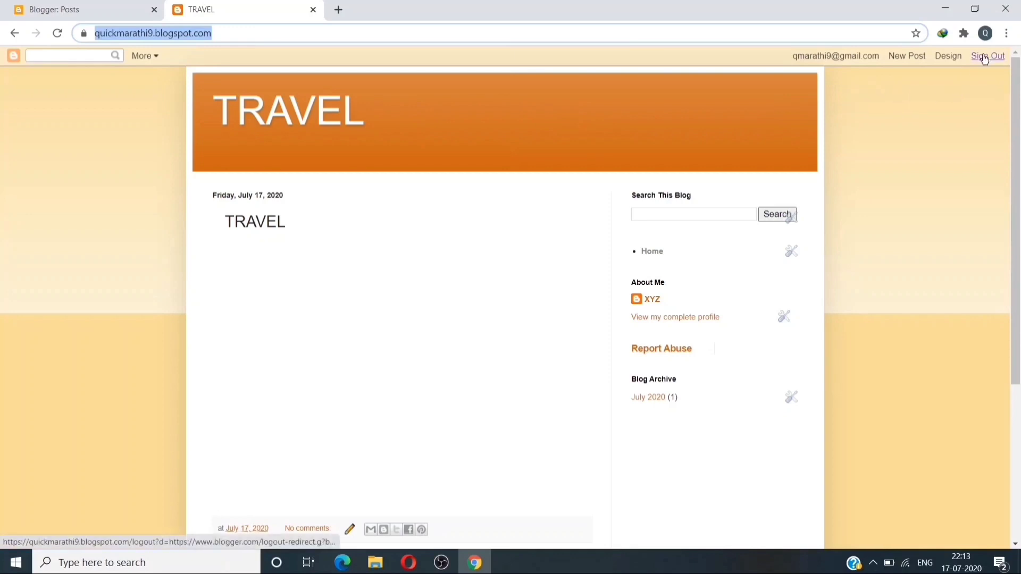
left_click(950, 57)
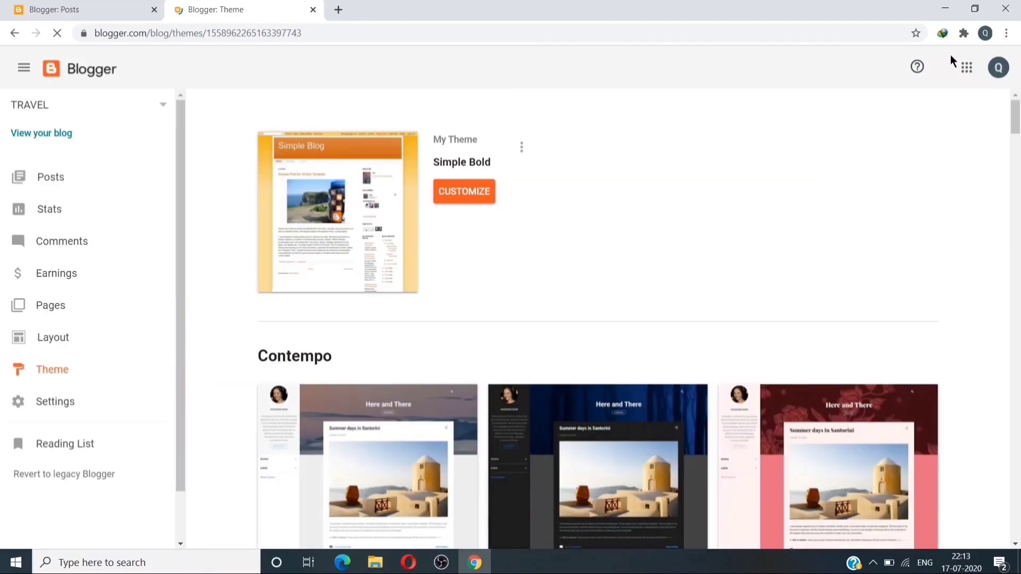
Apply the Contempo Pink theme without backup, preview the Aqua variant, and return to Posts.
left_click(825, 437)
scroll(872, 372, "down", 7)
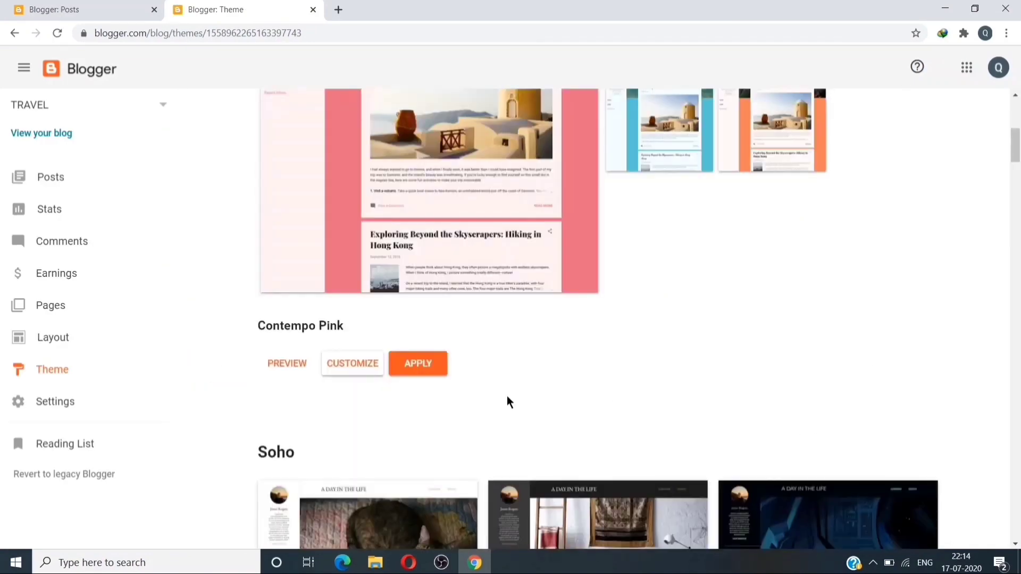
left_click(405, 367)
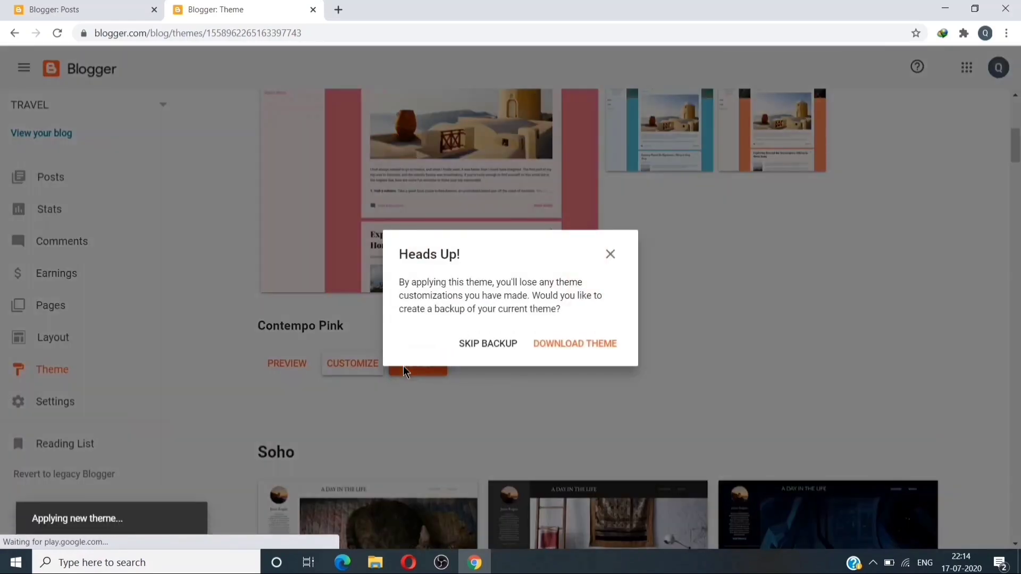
left_click(501, 346)
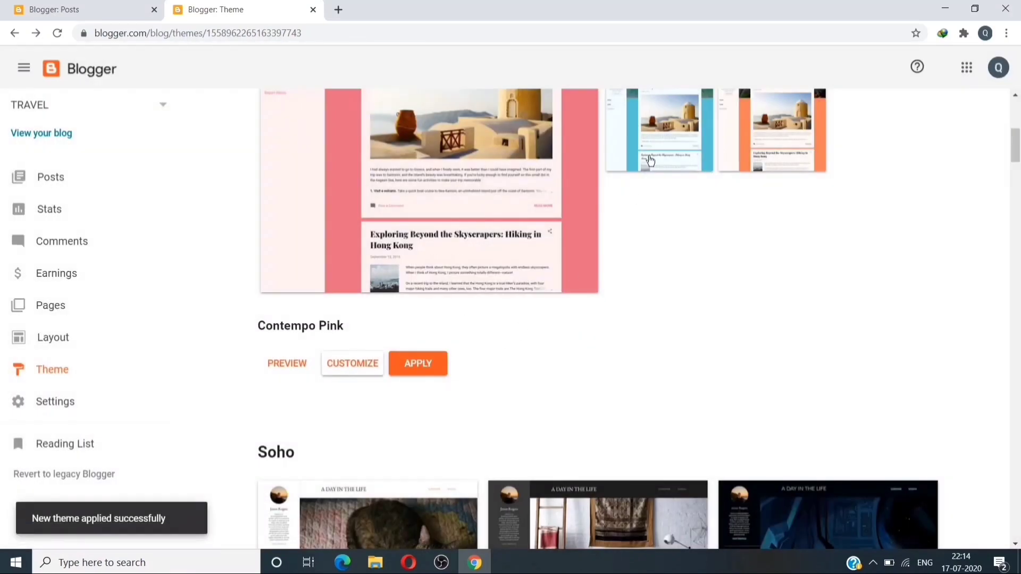
left_click(660, 134)
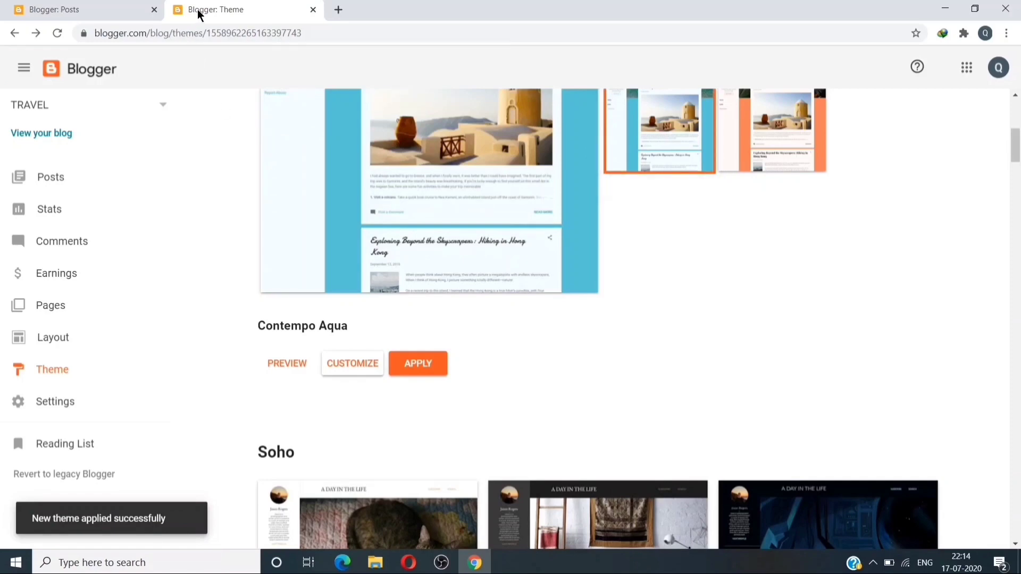
left_click(103, 10)
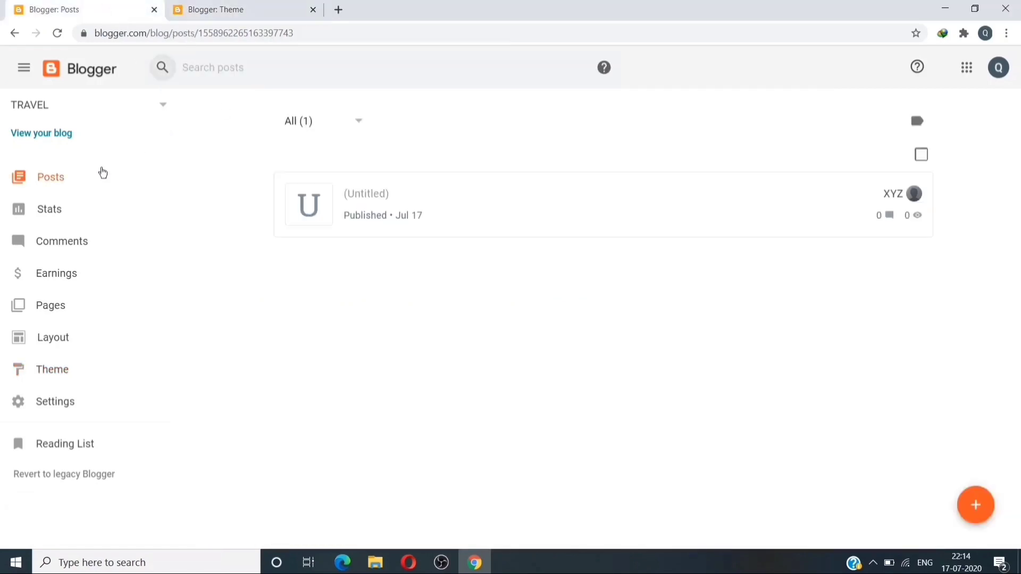
left_click(52, 137)
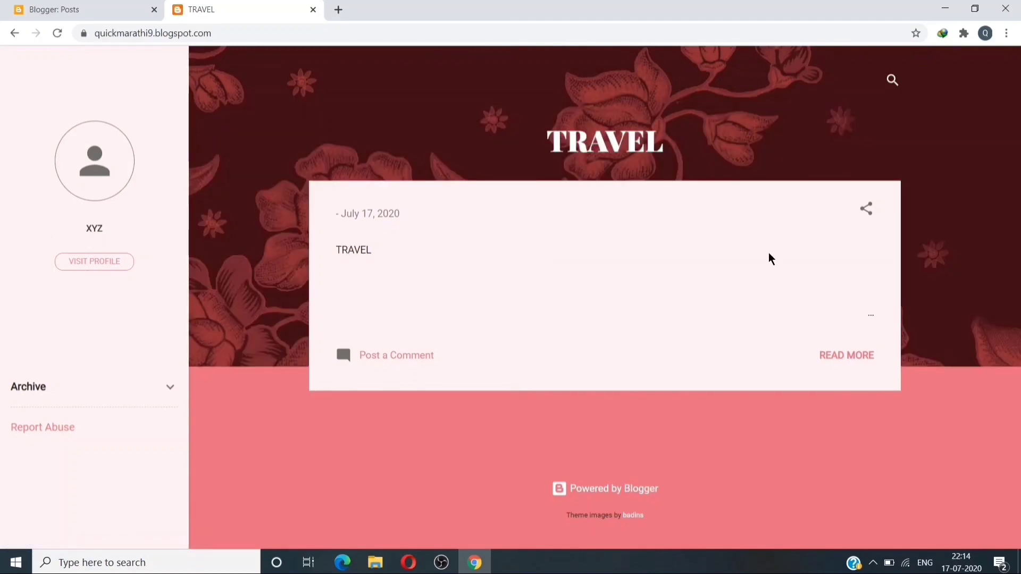
left_click_drag(1020, 142, 1020, 218)
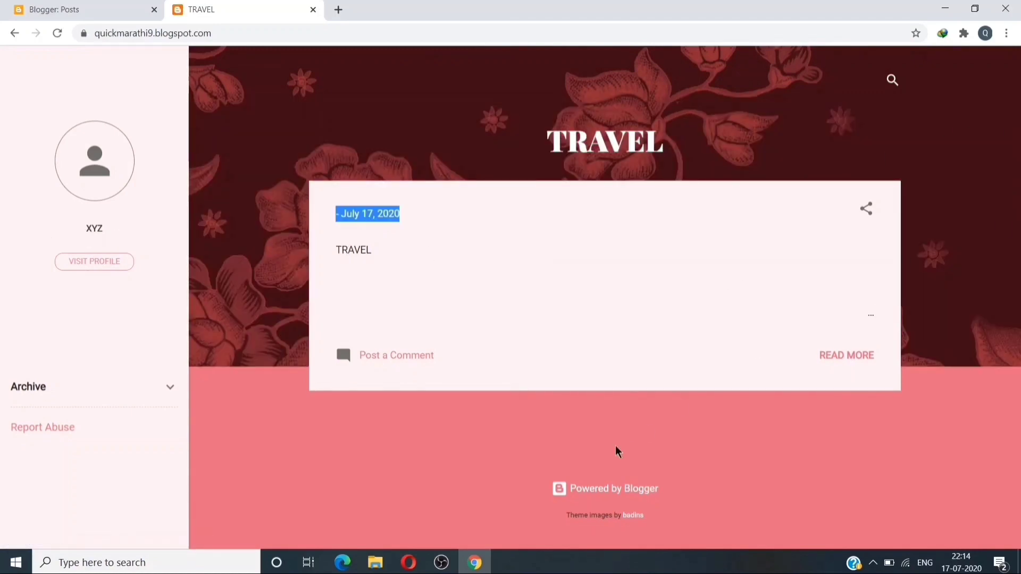
left_click(774, 127)
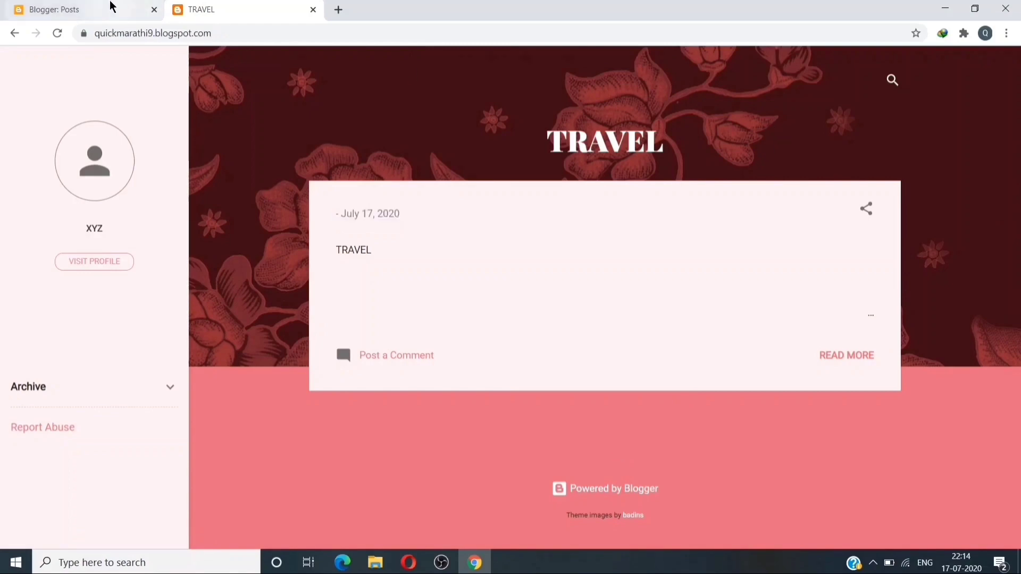
left_click(110, 6)
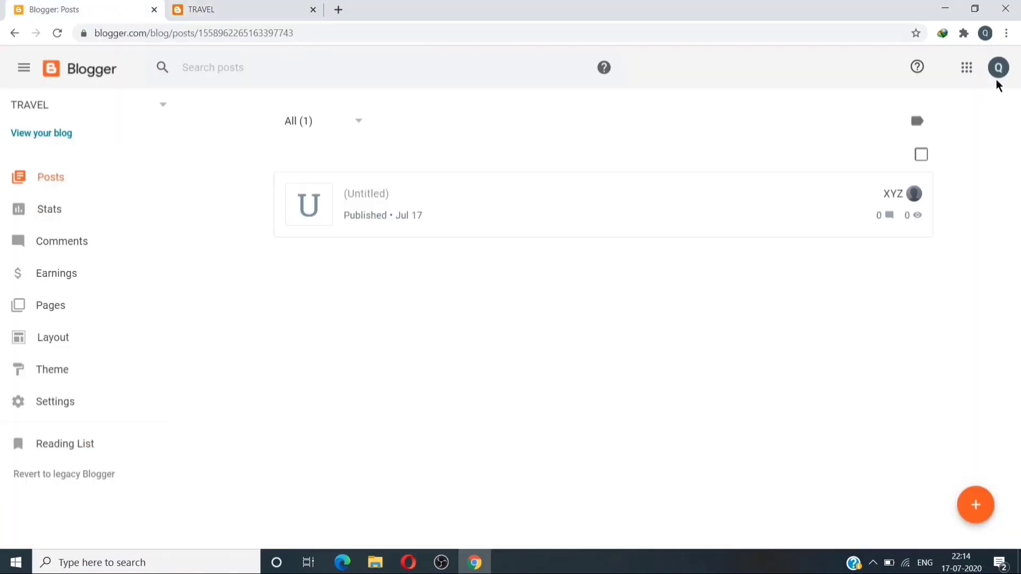
Sign out of the Google account from the top-right avatar menu.
left_click(1007, 69)
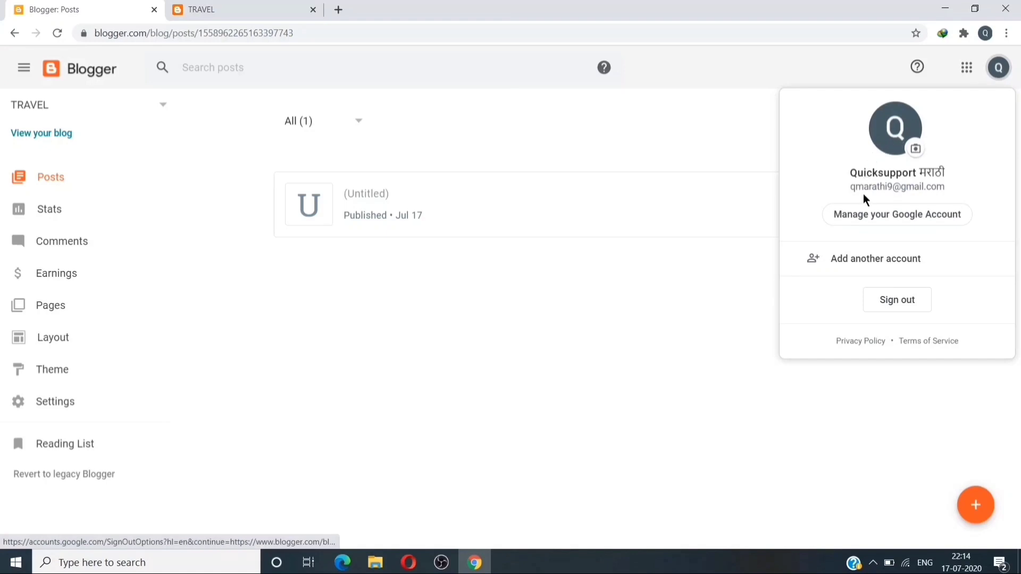
left_click(894, 302)
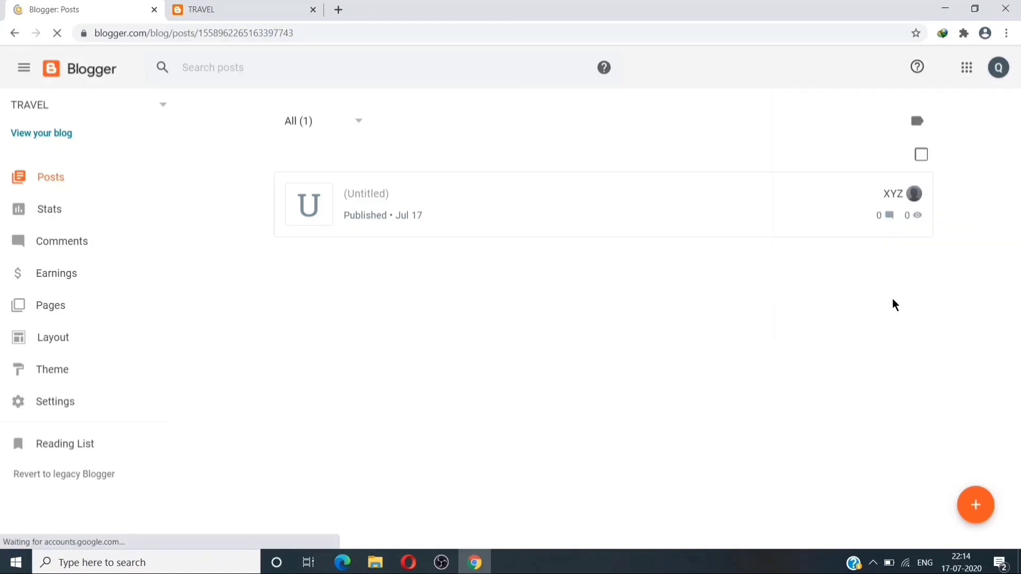